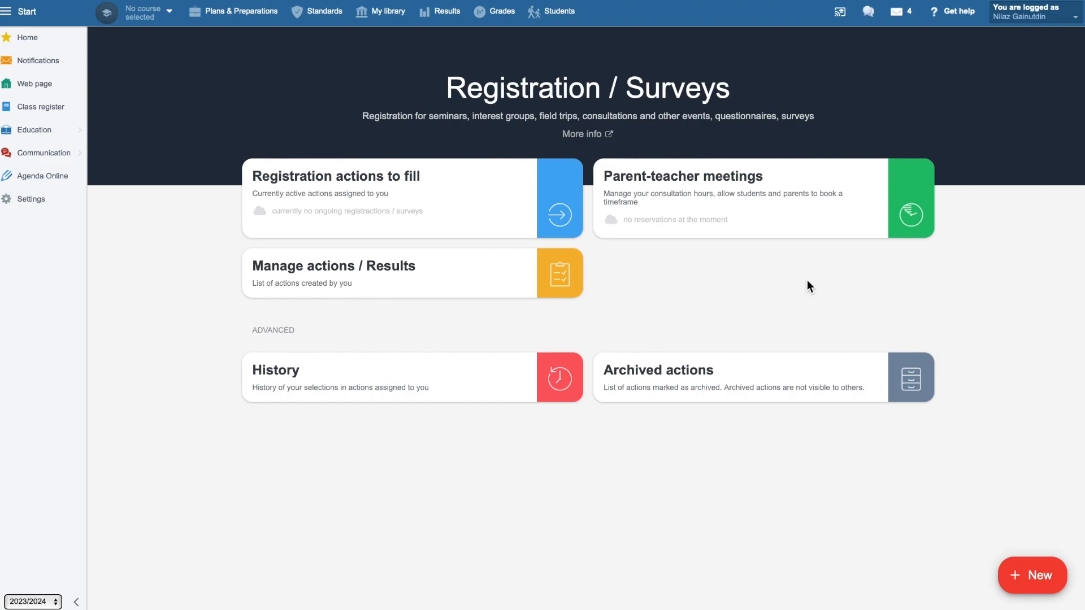
# Open the parent-teacher meetings and start creating a new consultation hour.
pyautogui.click(785, 212)
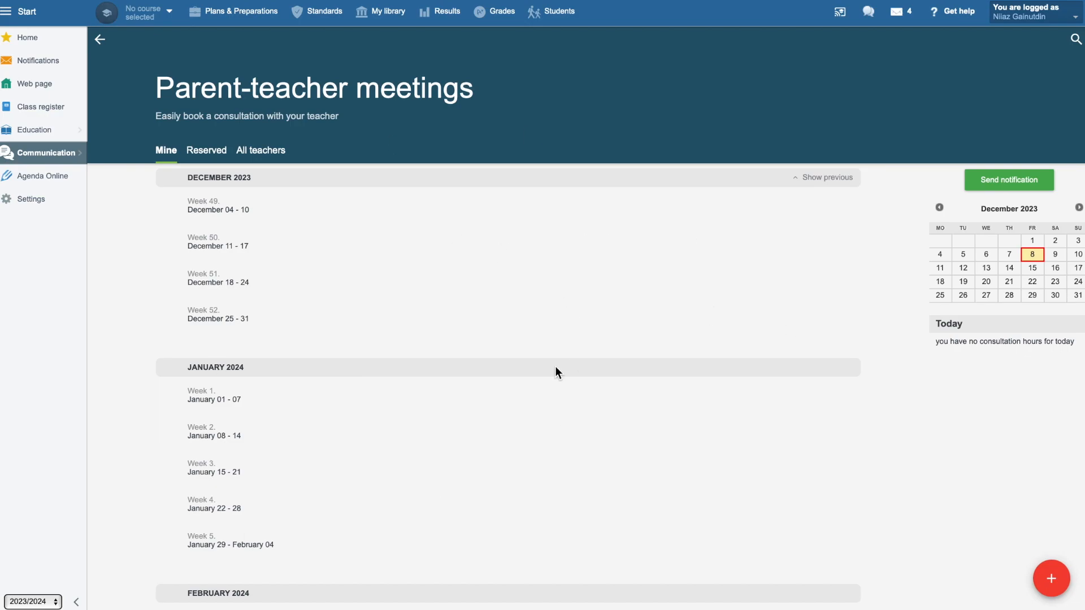
pyautogui.click(1050, 582)
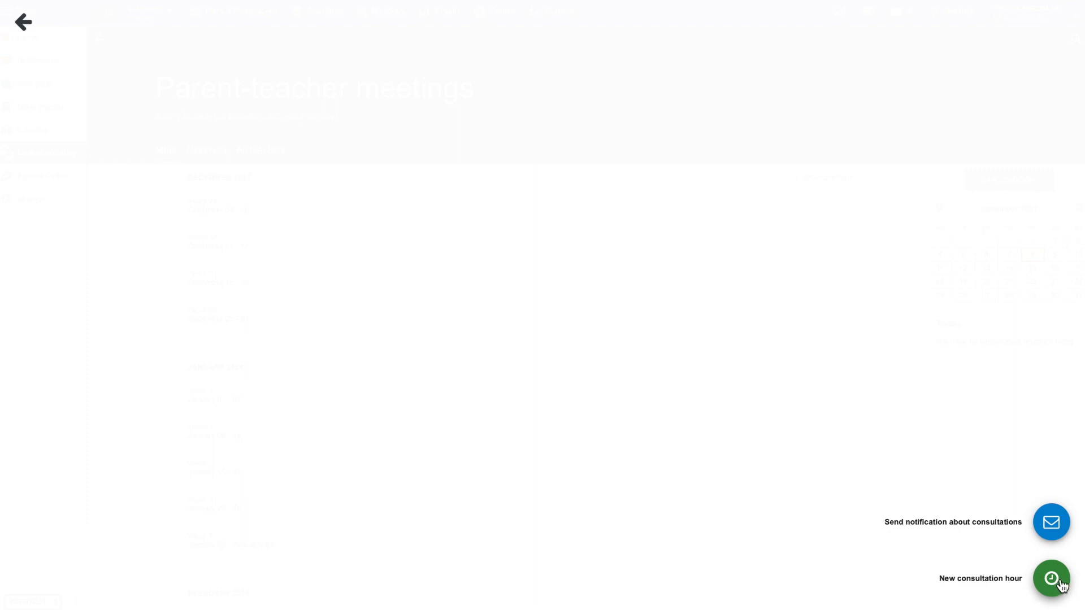
pyautogui.click(1049, 577)
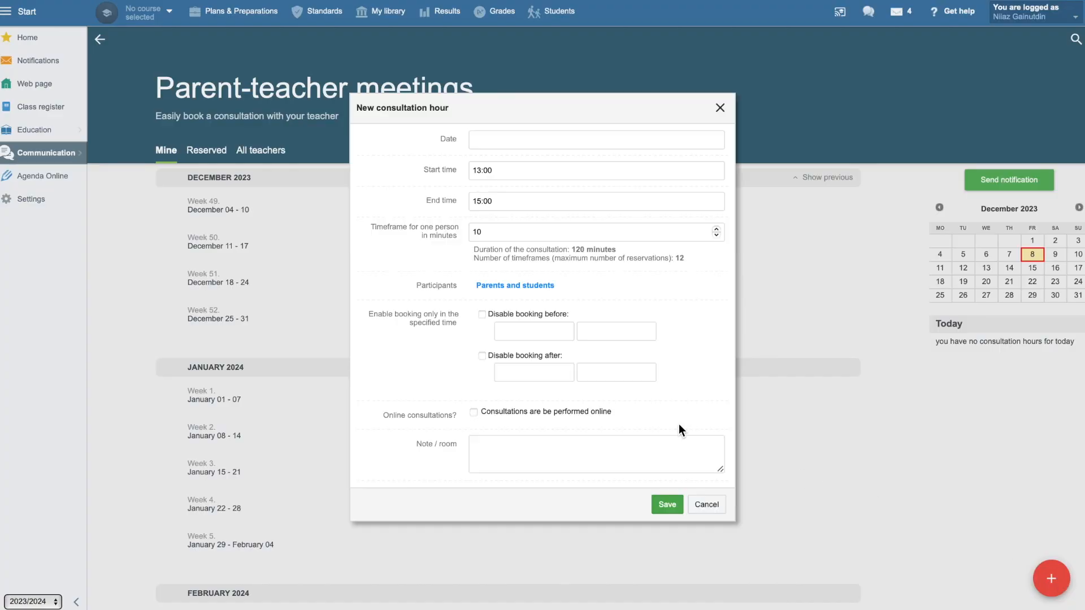
# Set the consultation date to 11.12.2023 only, removing any other selected days.
pyautogui.click(493, 143)
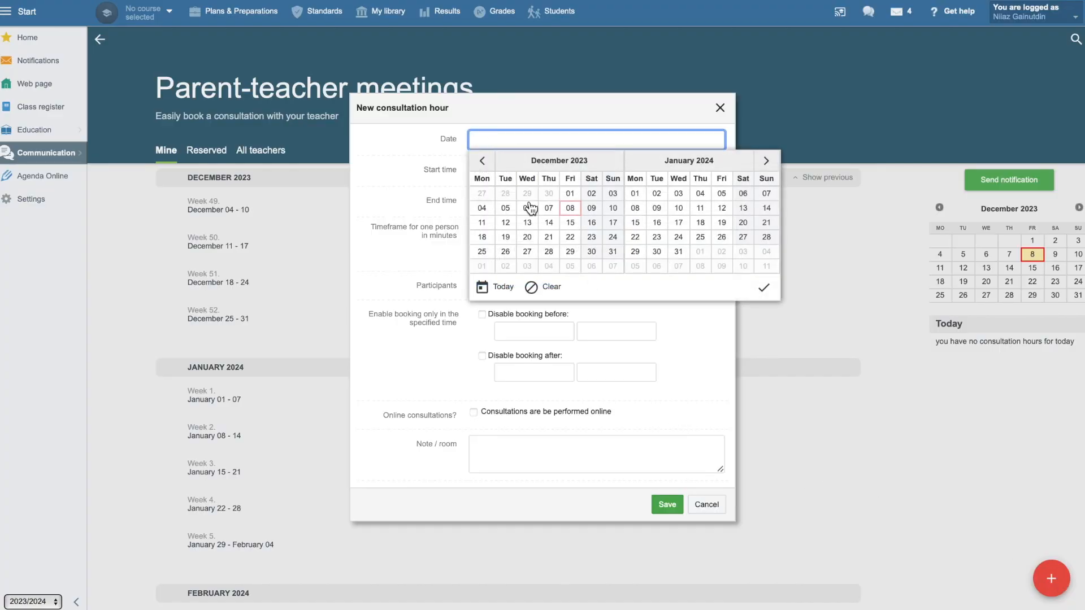
pyautogui.click(481, 222)
pyautogui.click(505, 222)
pyautogui.click(527, 222)
pyautogui.click(527, 225)
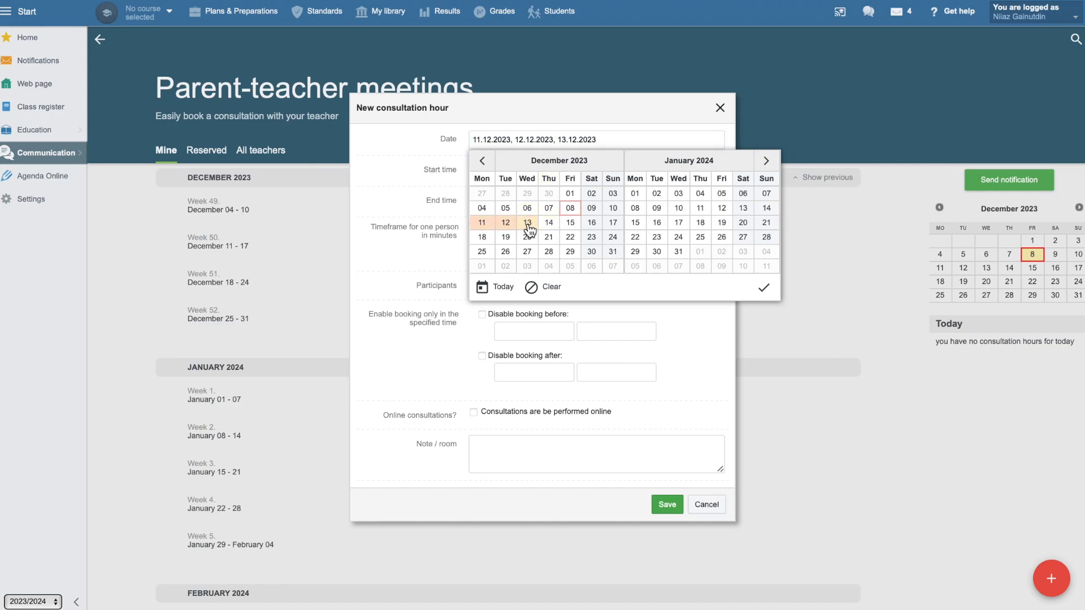
pyautogui.click(506, 225)
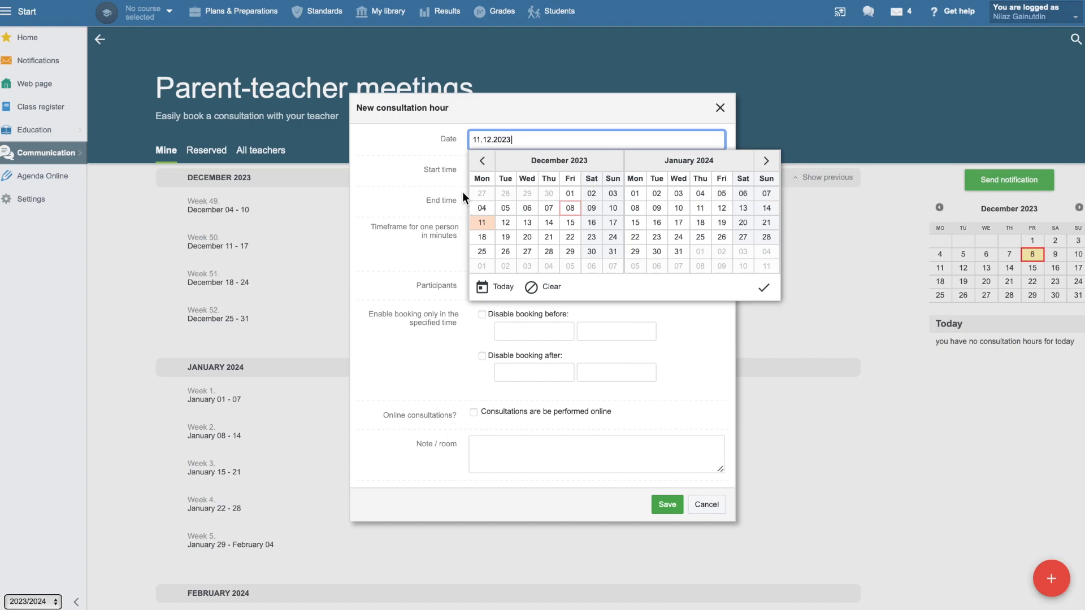
pyautogui.click(683, 325)
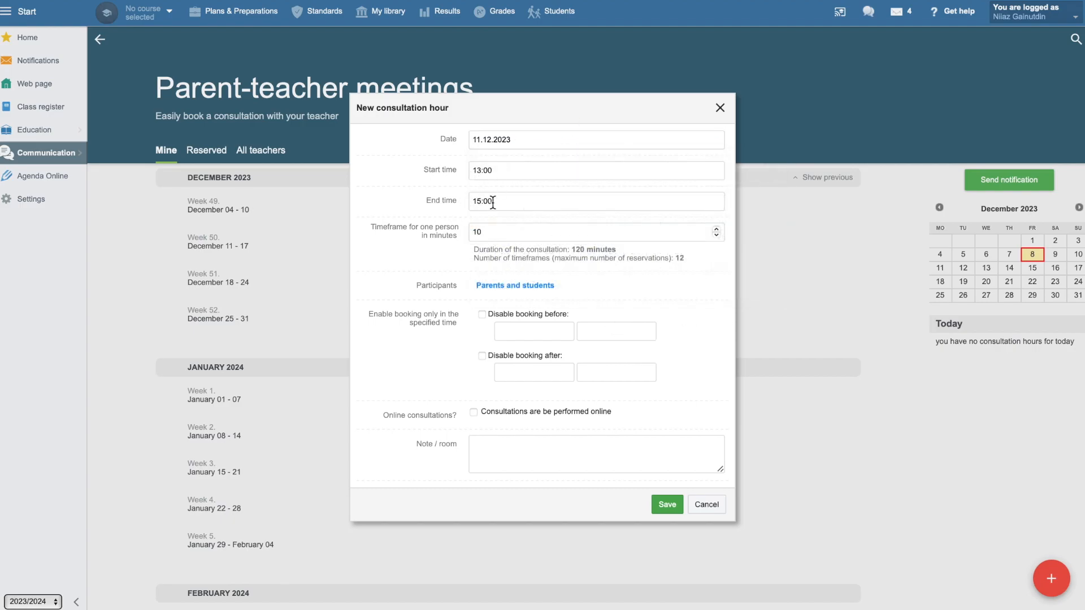
# Set the consultation's end time to 16:00 and the timeframe for one person to 25 minutes.
pyautogui.click(493, 195)
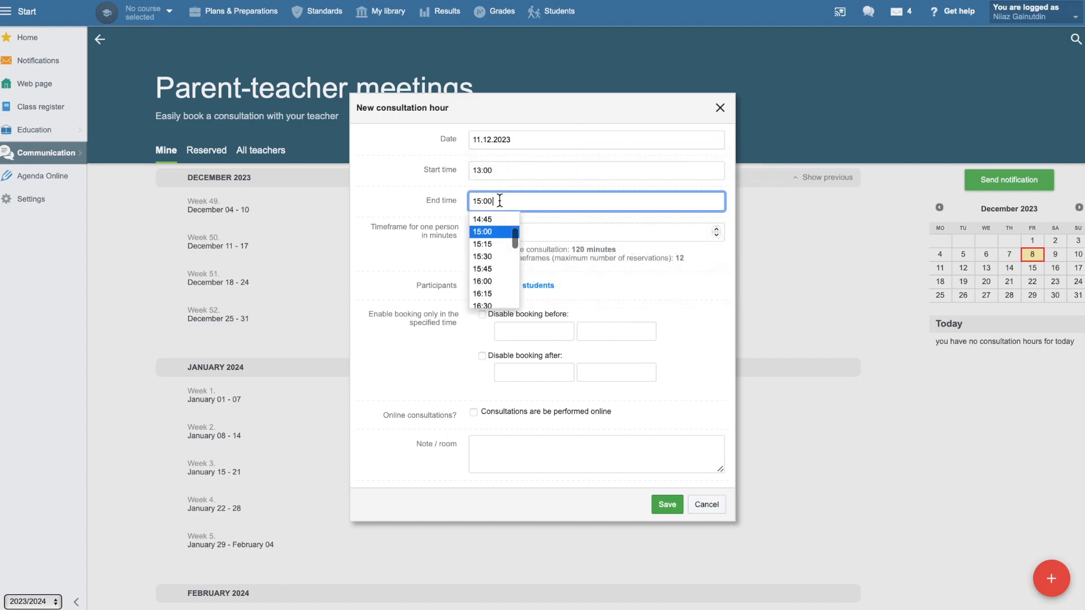
pyautogui.click(498, 283)
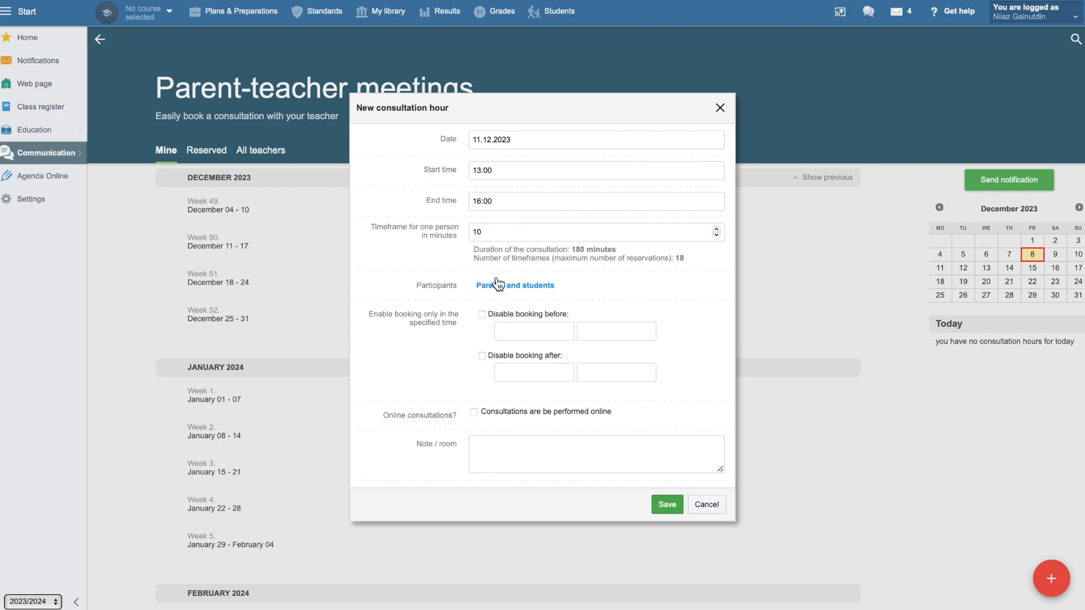
pyautogui.click(489, 231)
pyautogui.moveTo(489, 232); pyautogui.dragTo(470, 232)
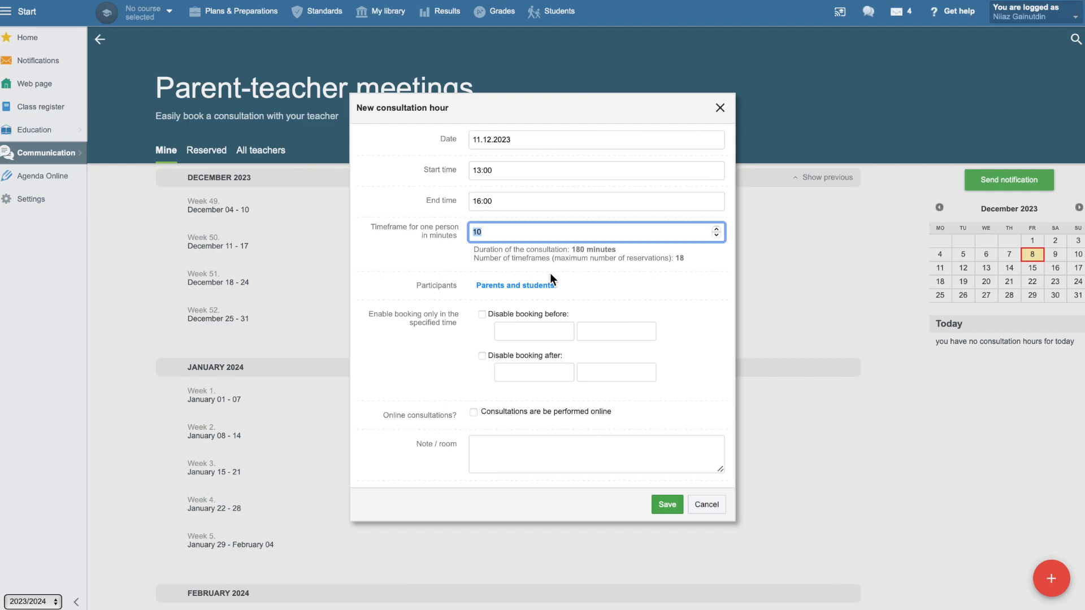
pyautogui.write('25')
pyautogui.click(639, 255)
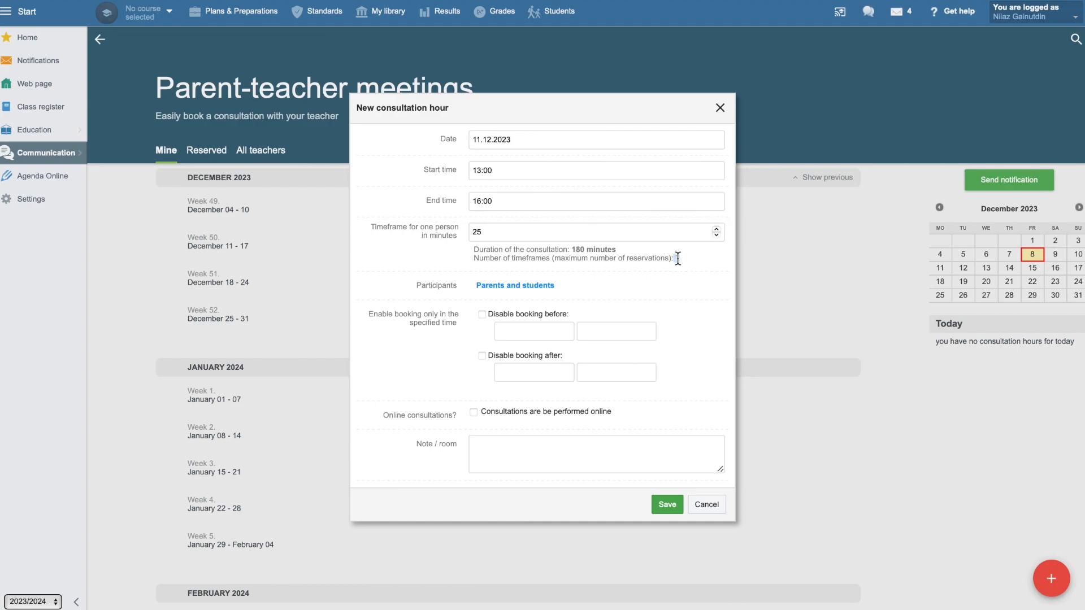
pyautogui.click(447, 290)
# Limit the consultation's participants to the class 3 CHAMPA.
pyautogui.click(546, 287)
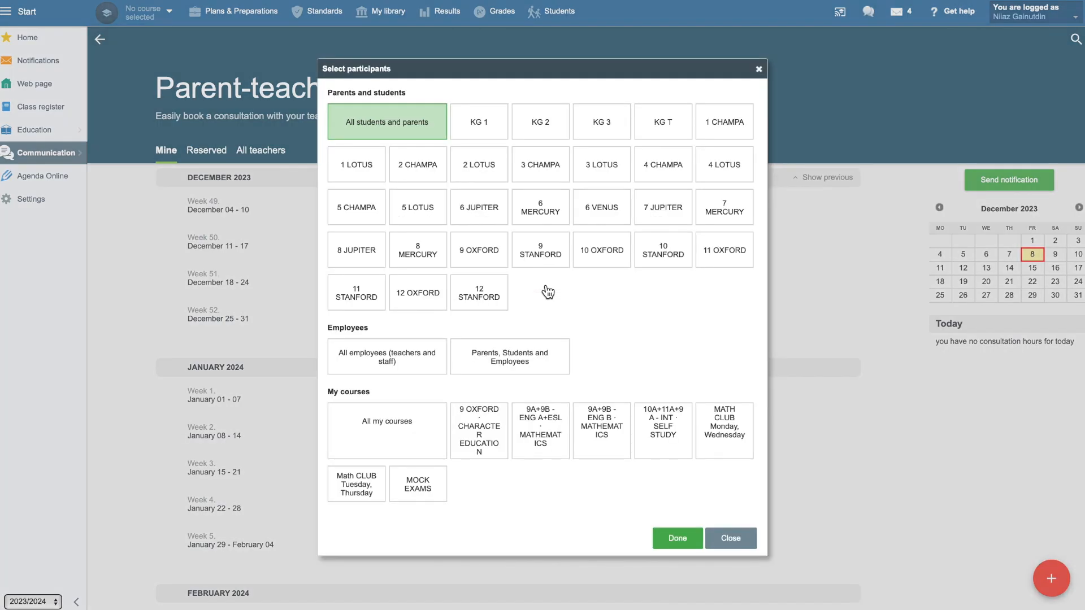
pyautogui.click(542, 176)
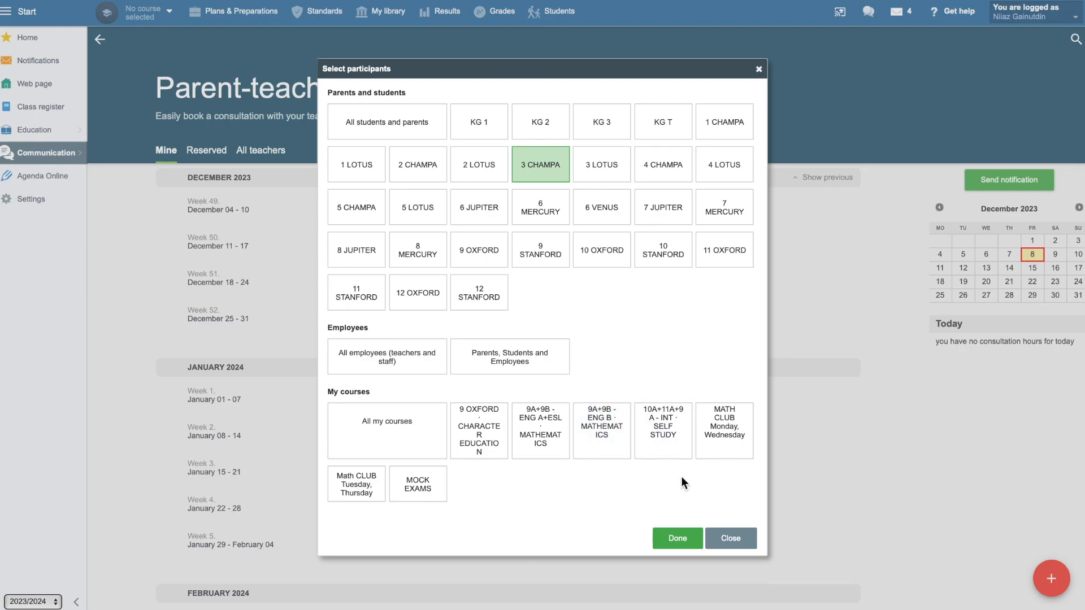
pyautogui.click(683, 540)
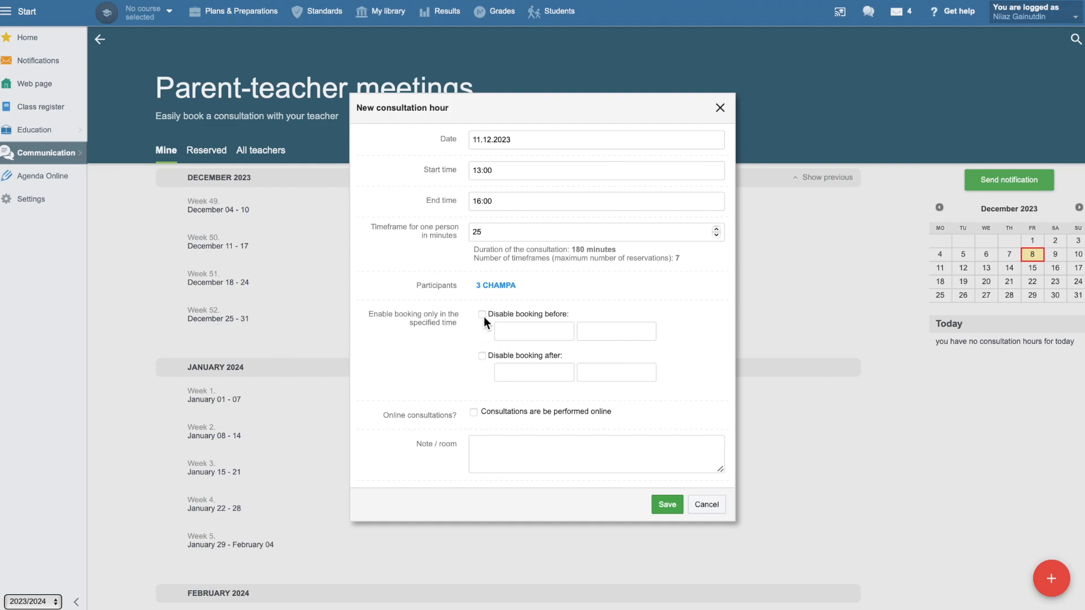
# Disable booking before 09.12.2023 and after 11.12.2023.
pyautogui.click(515, 332)
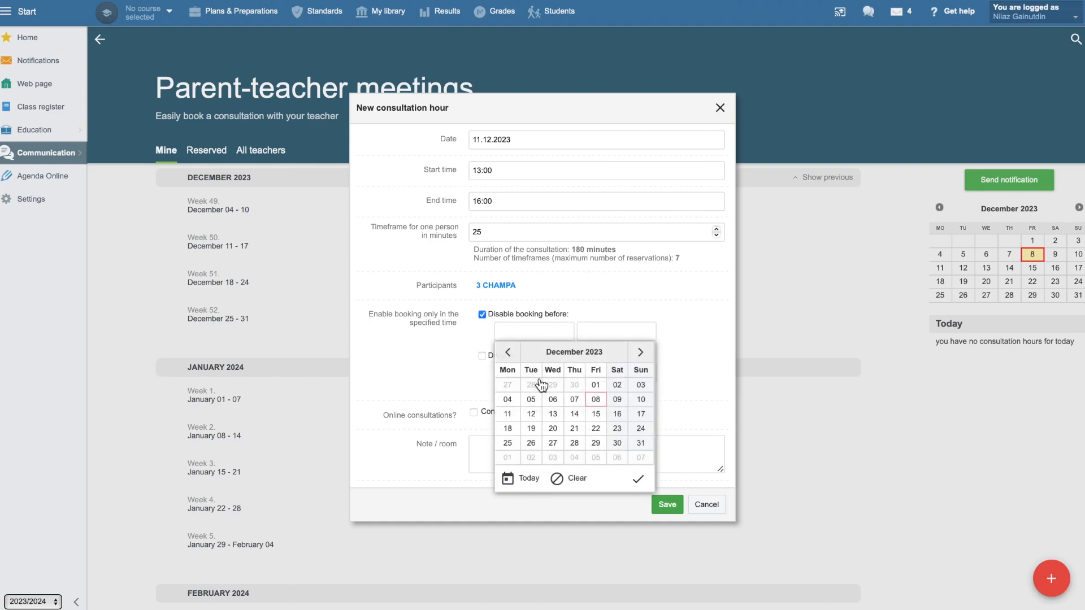
pyautogui.click(617, 402)
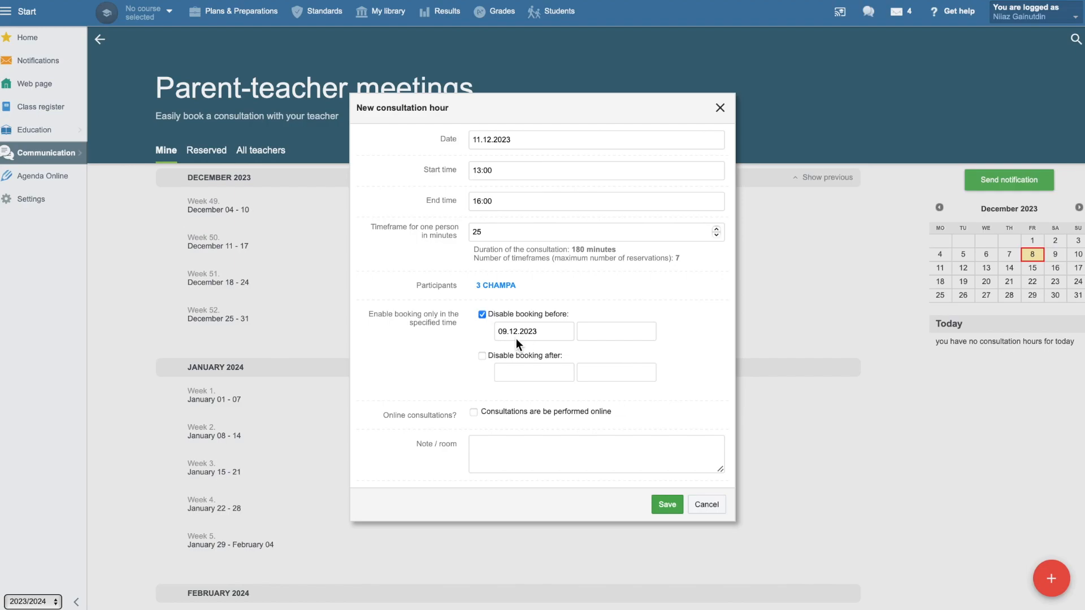
pyautogui.click(482, 356)
pyautogui.click(515, 370)
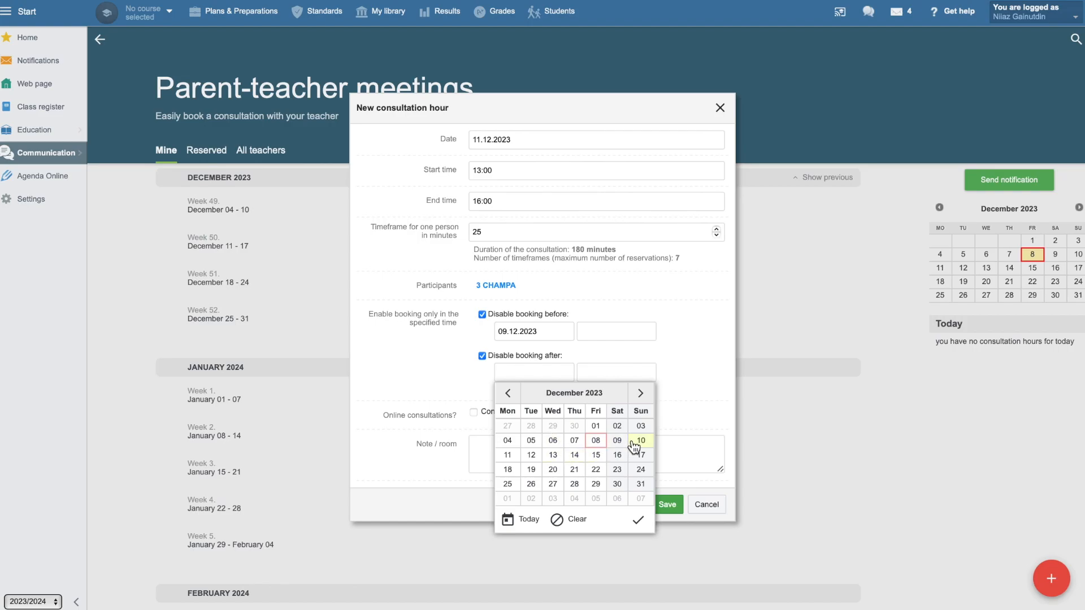
pyautogui.click(508, 455)
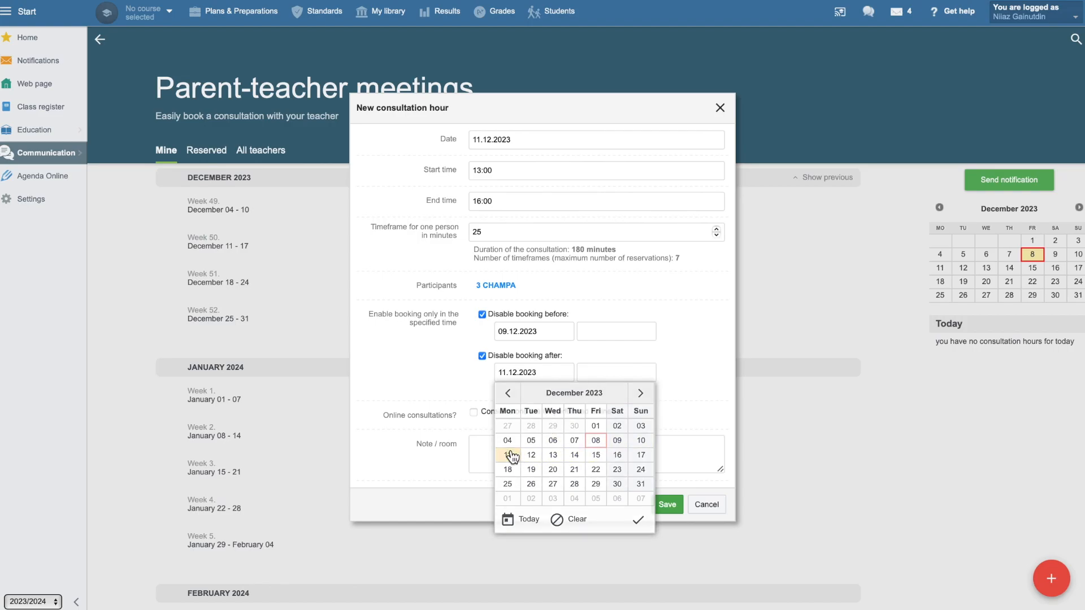
pyautogui.click(667, 507)
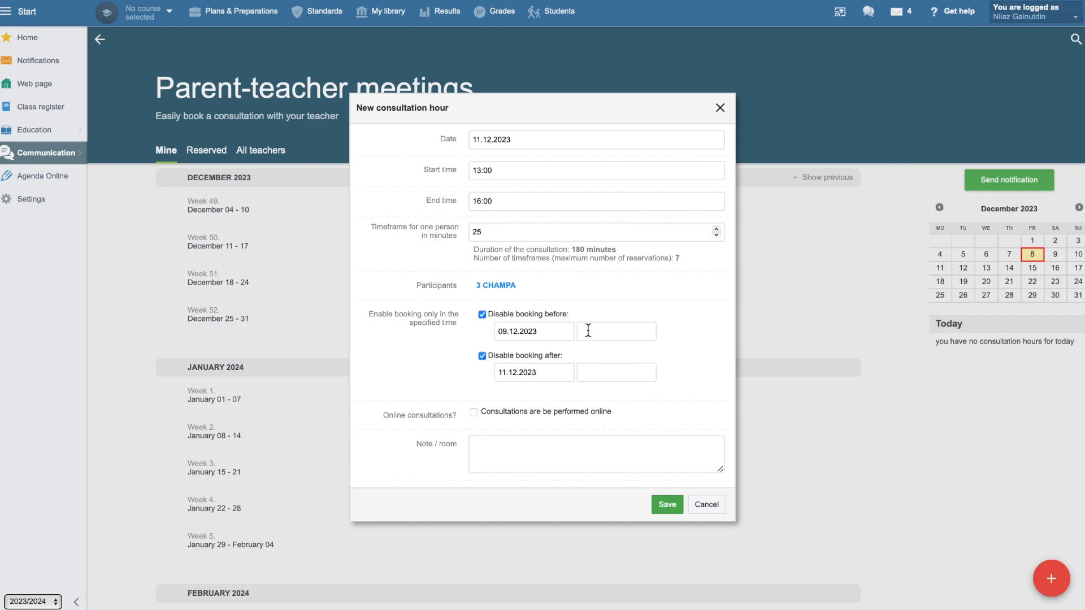
# Set the booking window's opening time to 09:00 and its closing time to 12:00.
pyautogui.click(586, 337)
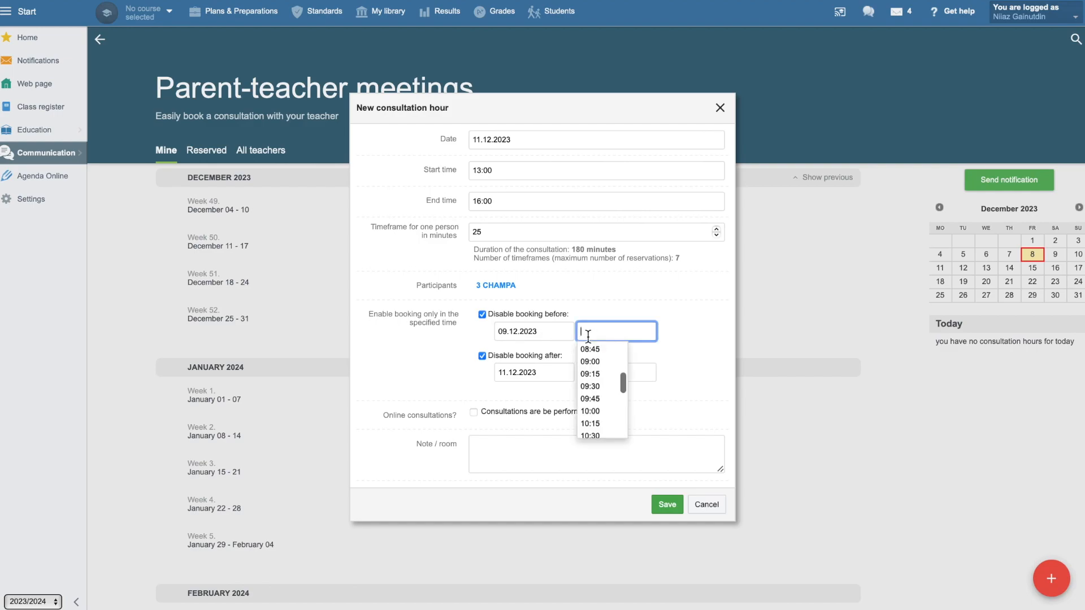
pyautogui.click(591, 365)
pyautogui.click(598, 376)
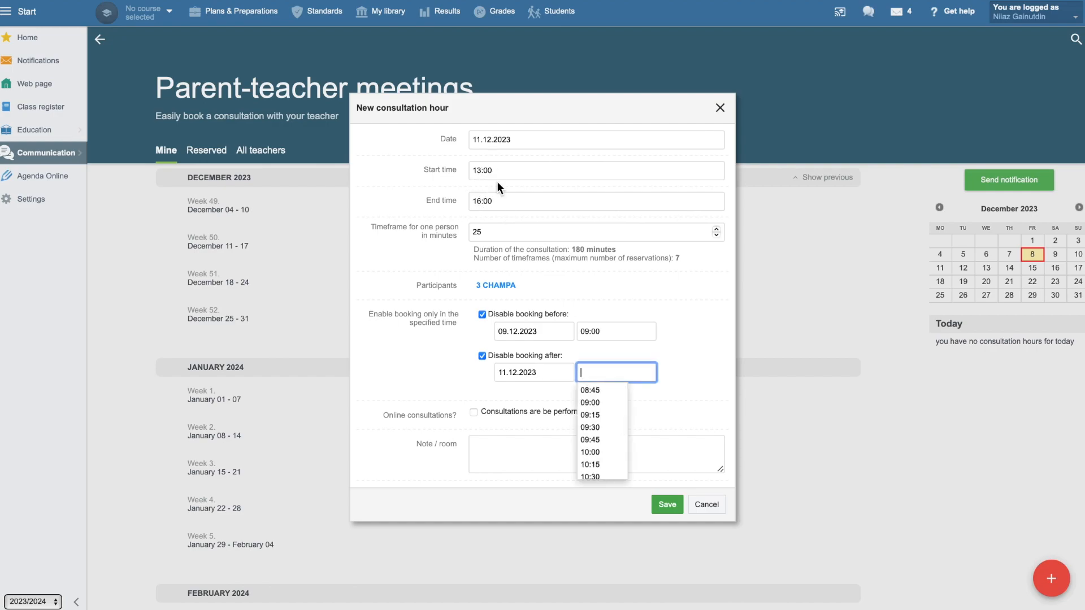
pyautogui.scroll(-2, 616, 432)
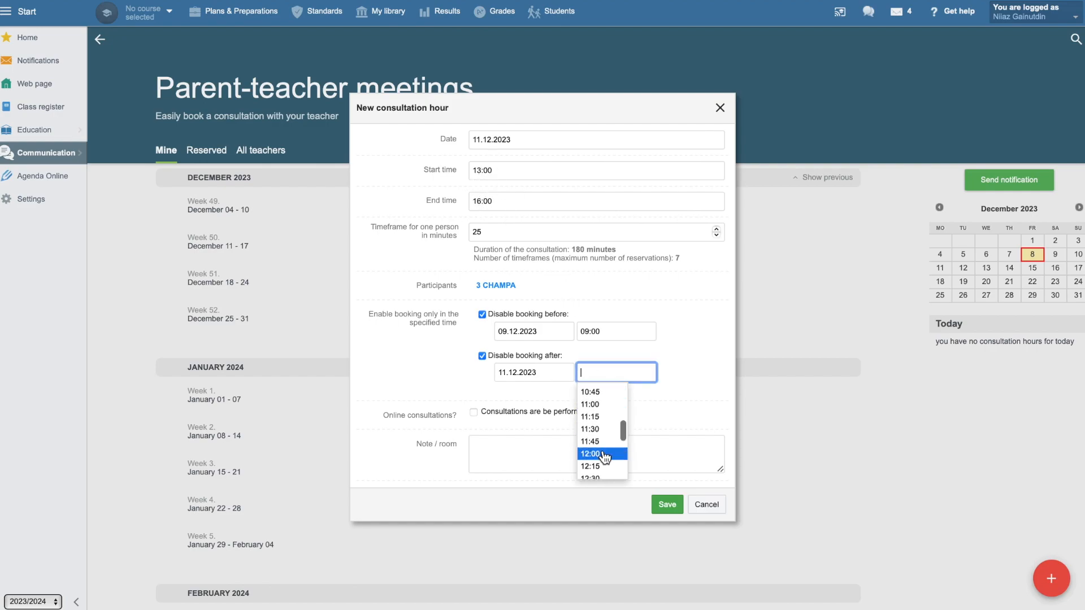
pyautogui.click(601, 454)
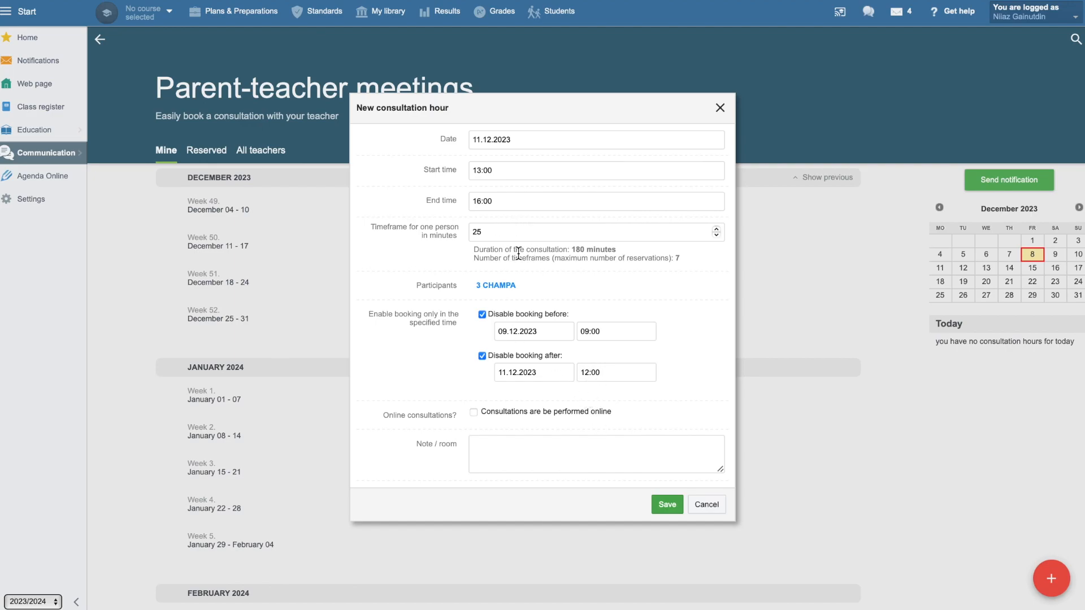
# Enter "room 300" as the note / room and save the consultation hour.
pyautogui.click(534, 450)
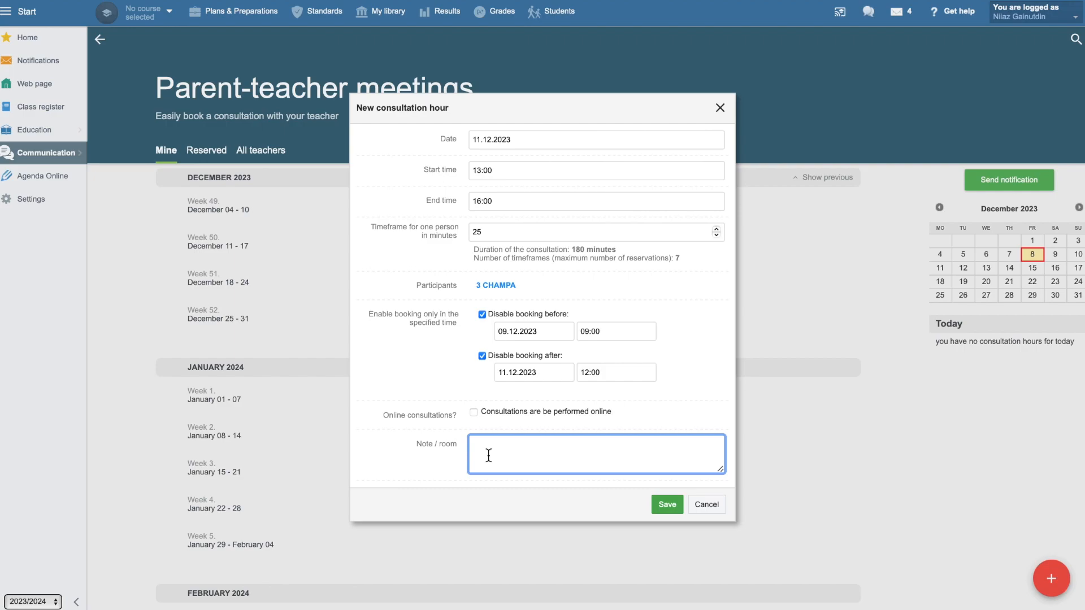
pyautogui.write('room 3000')
pyautogui.press('BackSpace')
pyautogui.click(672, 508)
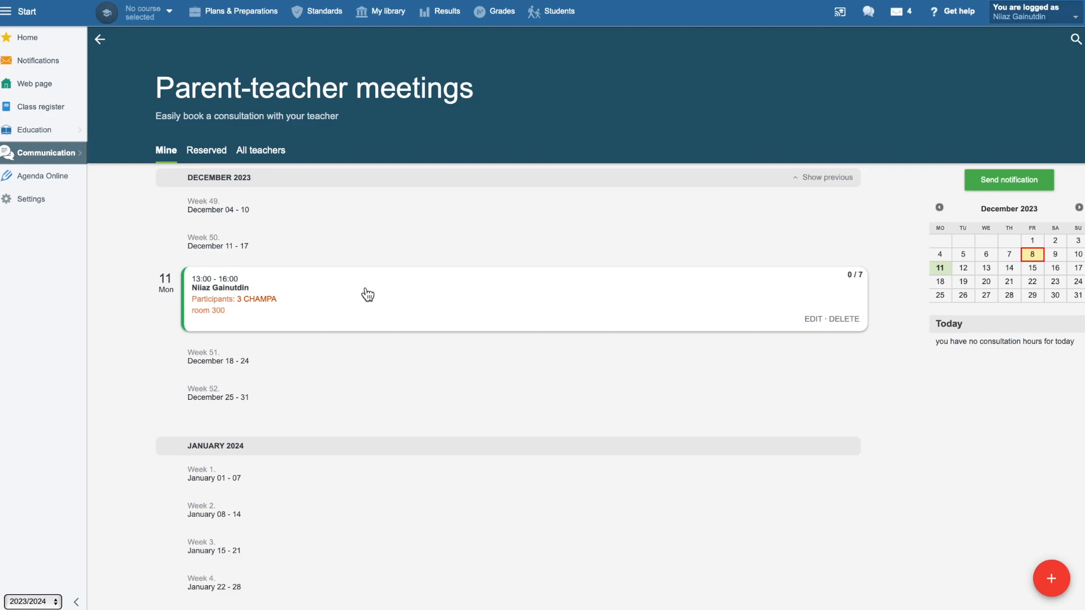
# Open the 11 December consultation and choose the student's name as the user for the 13:50 - 14:15 slot.
pyautogui.click(622, 293)
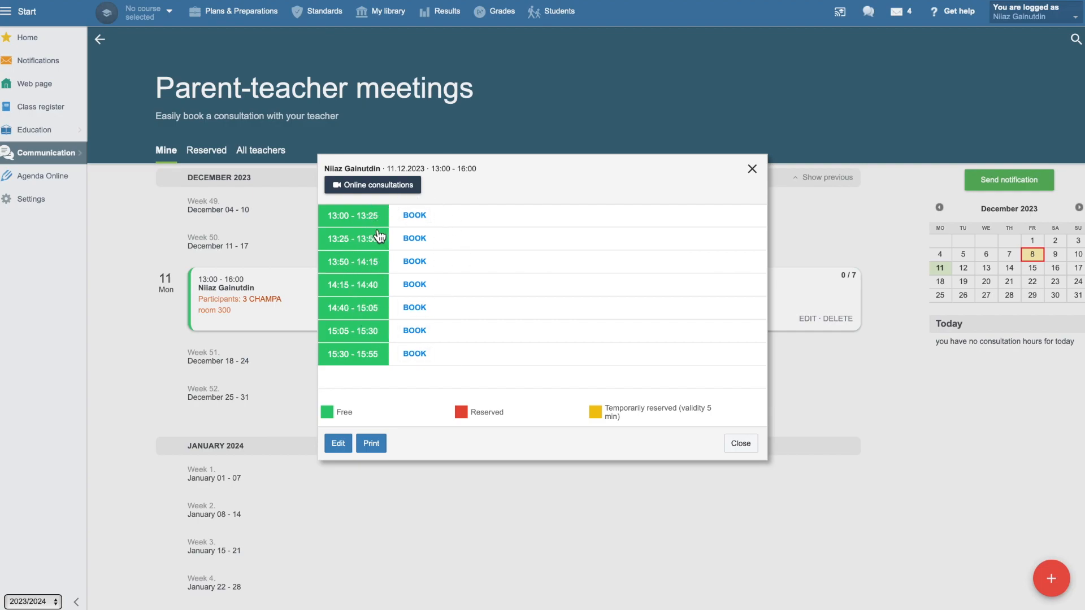
pyautogui.click(423, 264)
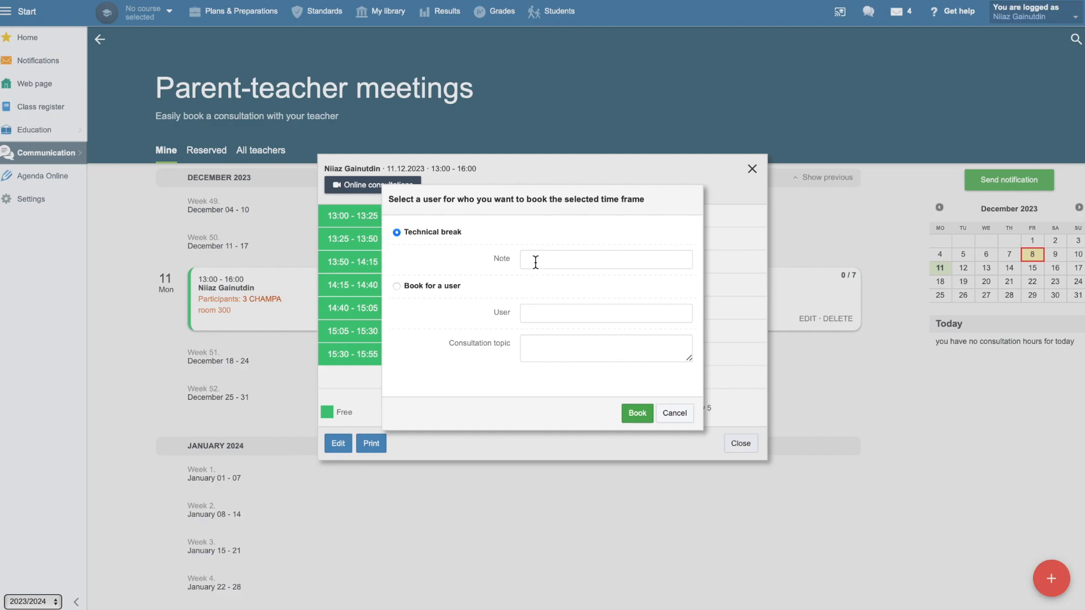
pyautogui.click(451, 287)
pyautogui.click(550, 314)
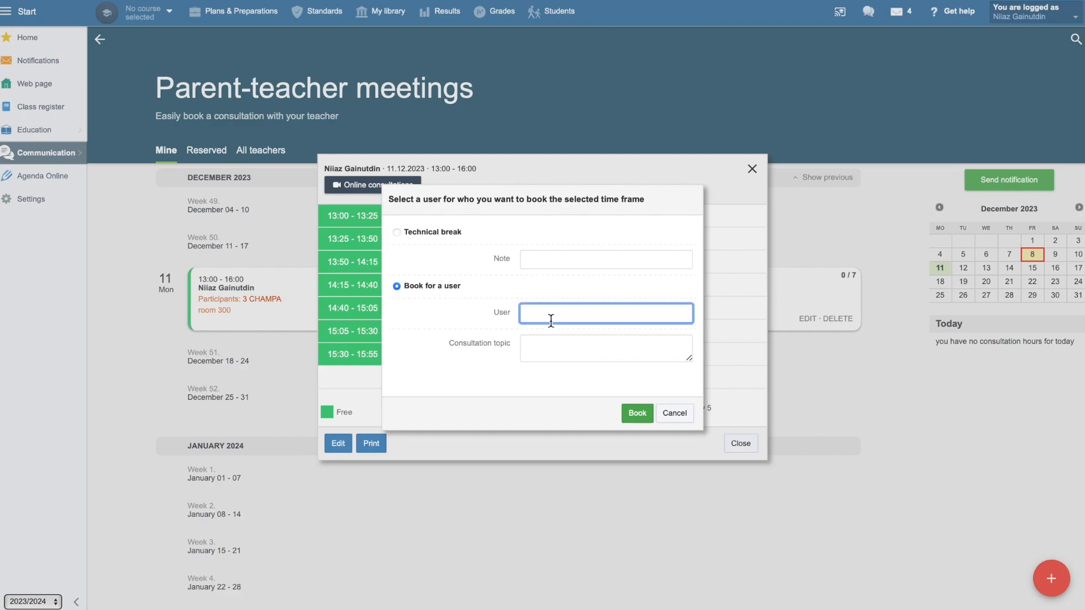
pyautogui.write('Jasm')
pyautogui.press('BackSpace')
pyautogui.press('BackSpace')
pyautogui.press('BackSpace')
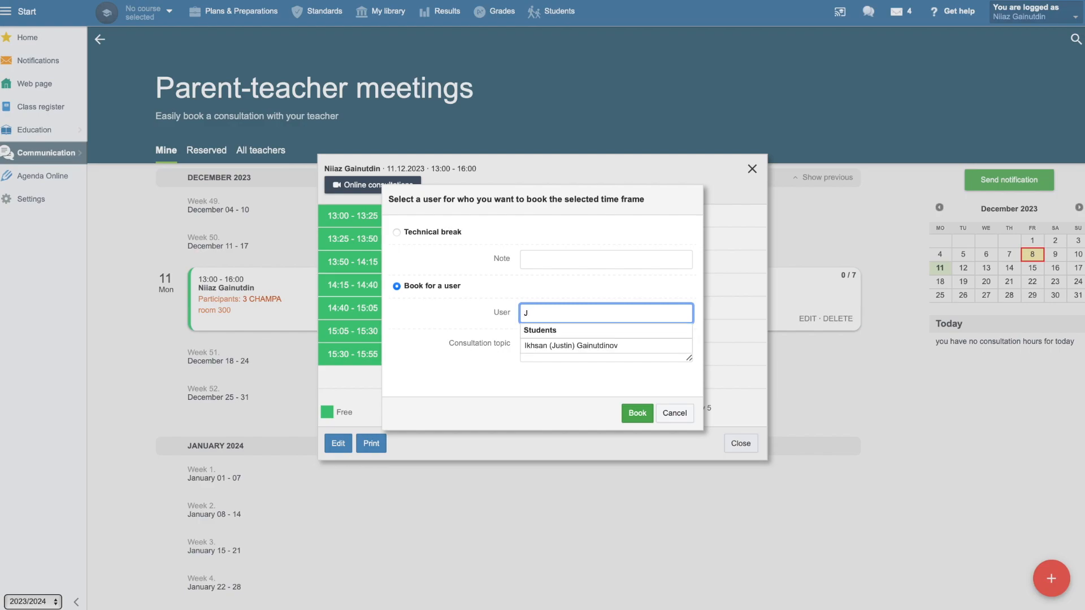
pyautogui.click(557, 346)
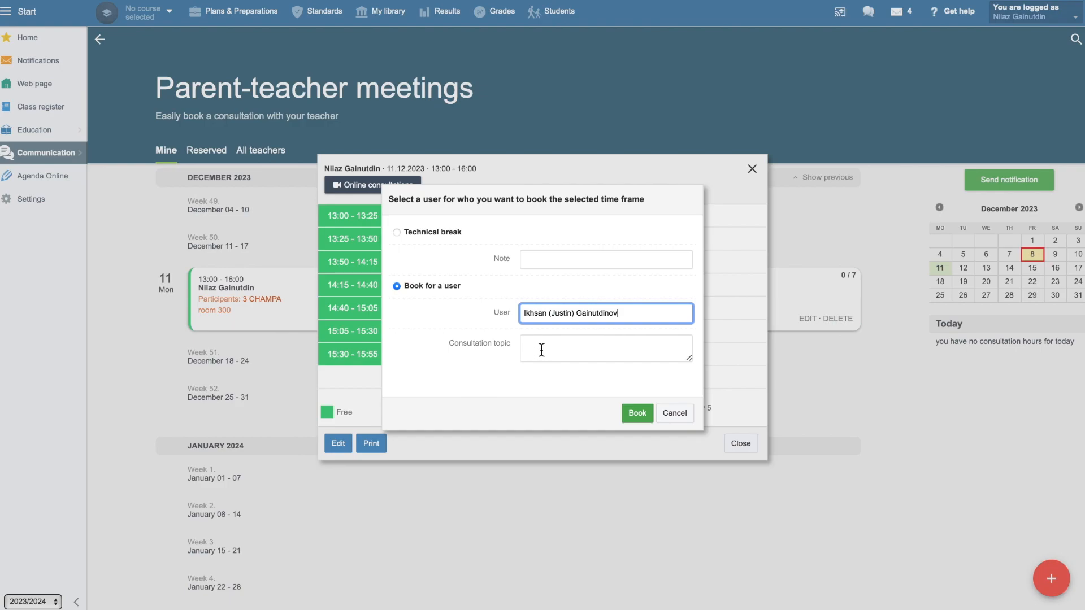
# Enter "Term 1 results" as the consultation topic, book the slot and close the reservation list.
pyautogui.click(542, 350)
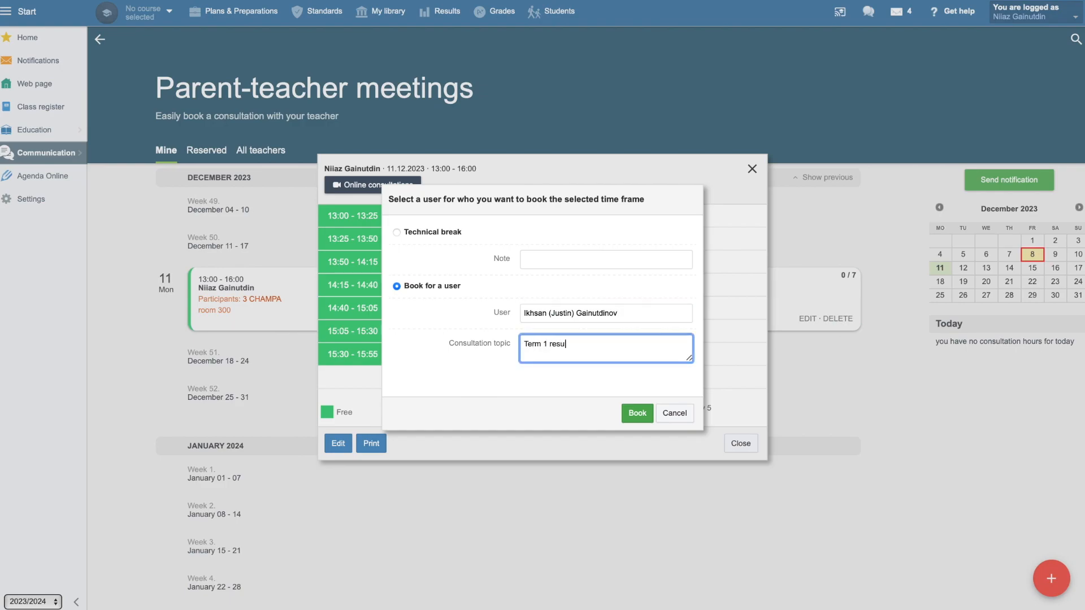
pyautogui.click(639, 413)
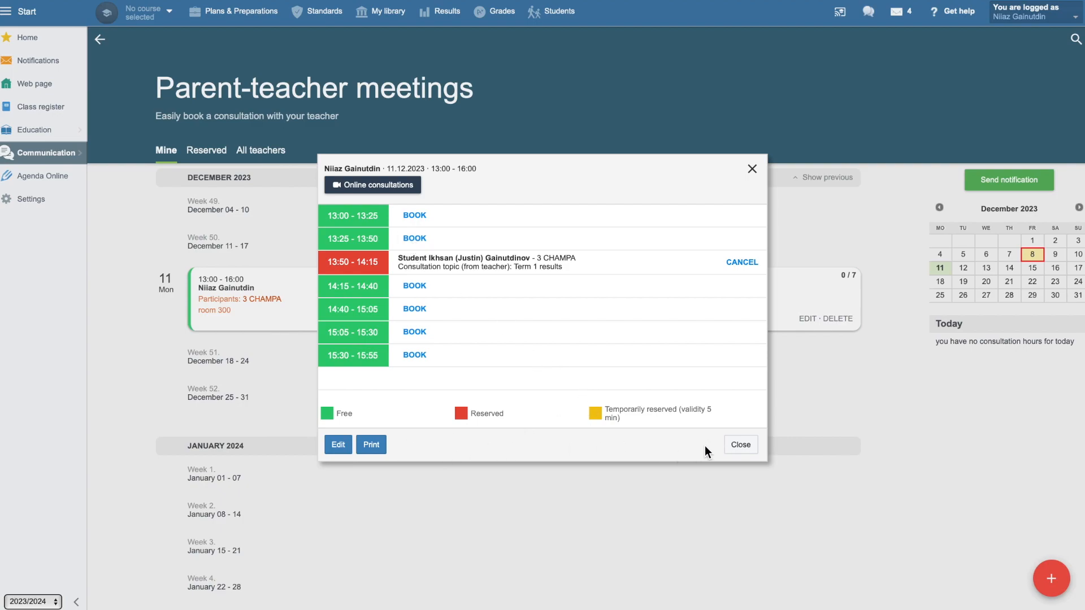
pyautogui.click(741, 446)
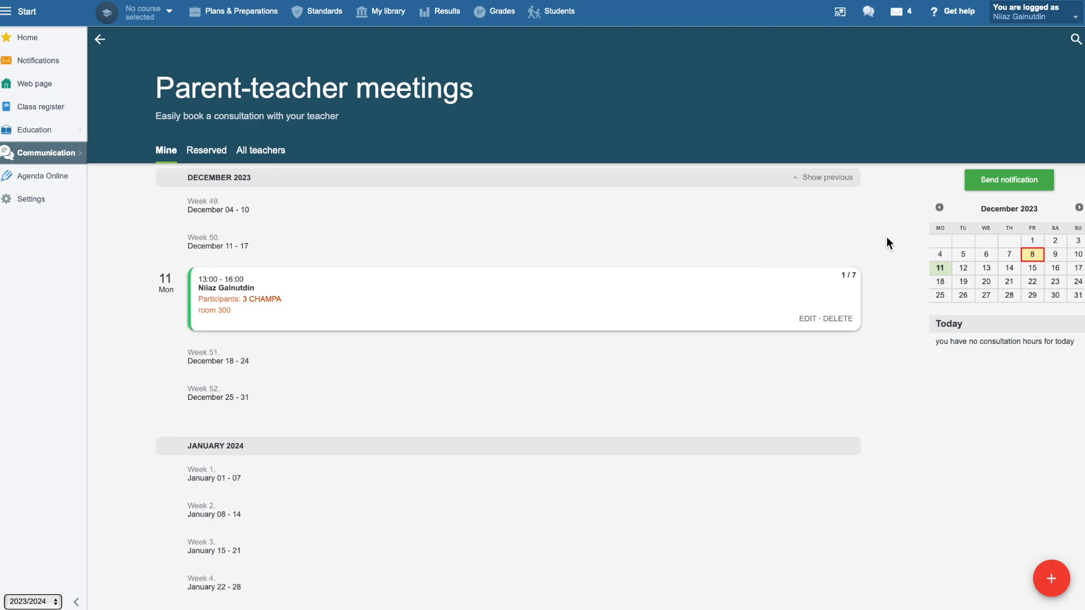
# Start a parent-teacher meetings notification addressed to the parents and students of all students in class 3 CHAMPA.
pyautogui.click(1009, 182)
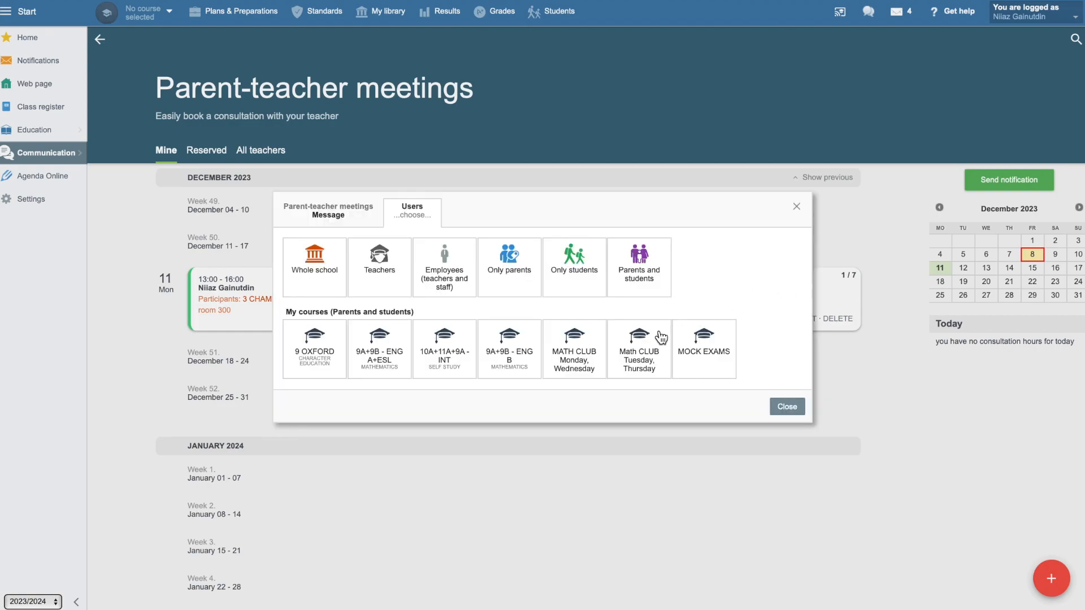
pyautogui.click(651, 277)
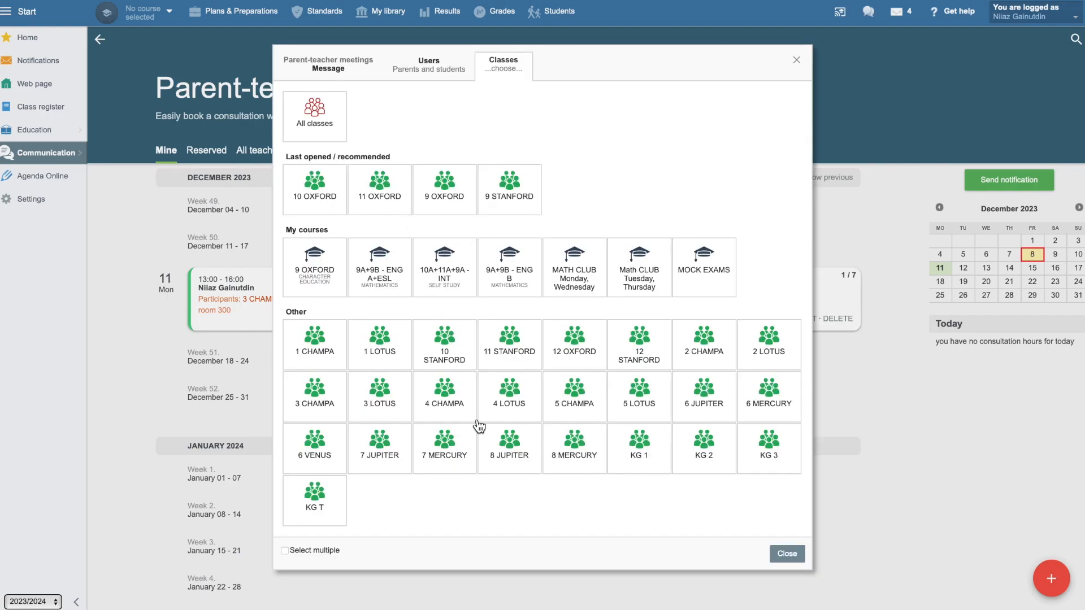
pyautogui.click(309, 406)
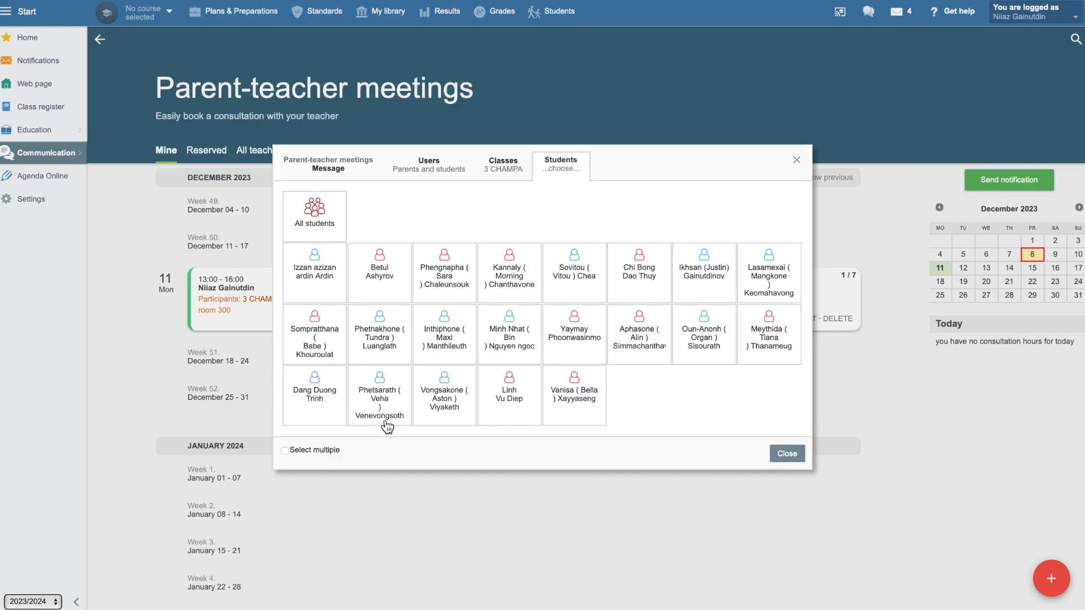
pyautogui.click(315, 223)
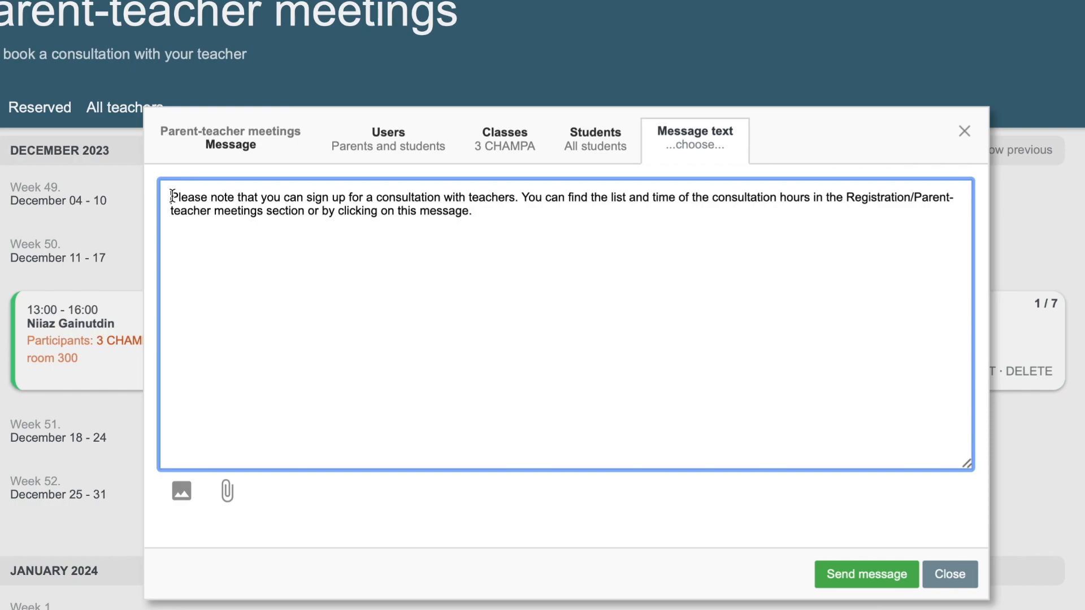
# Review the notification's message text and insert a line break before the sentence "You can find the list and time".
pyautogui.moveTo(170, 198); pyautogui.dragTo(484, 215)
pyautogui.click(523, 201)
pyautogui.press('Return')
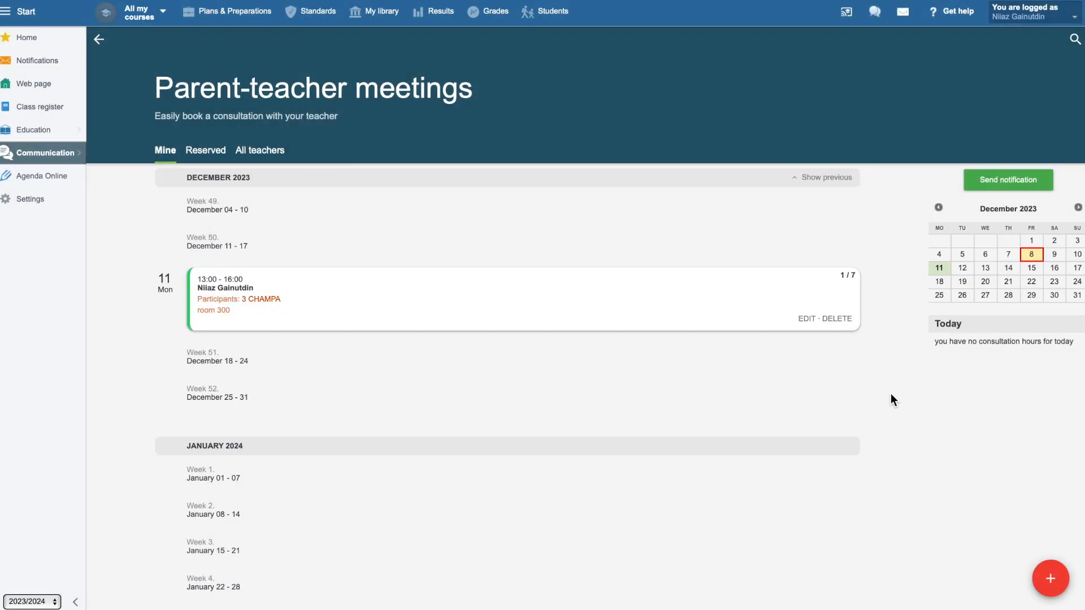
# Open the 11 December consultation hour's settings for editing and close them without changes.
pyautogui.click(813, 321)
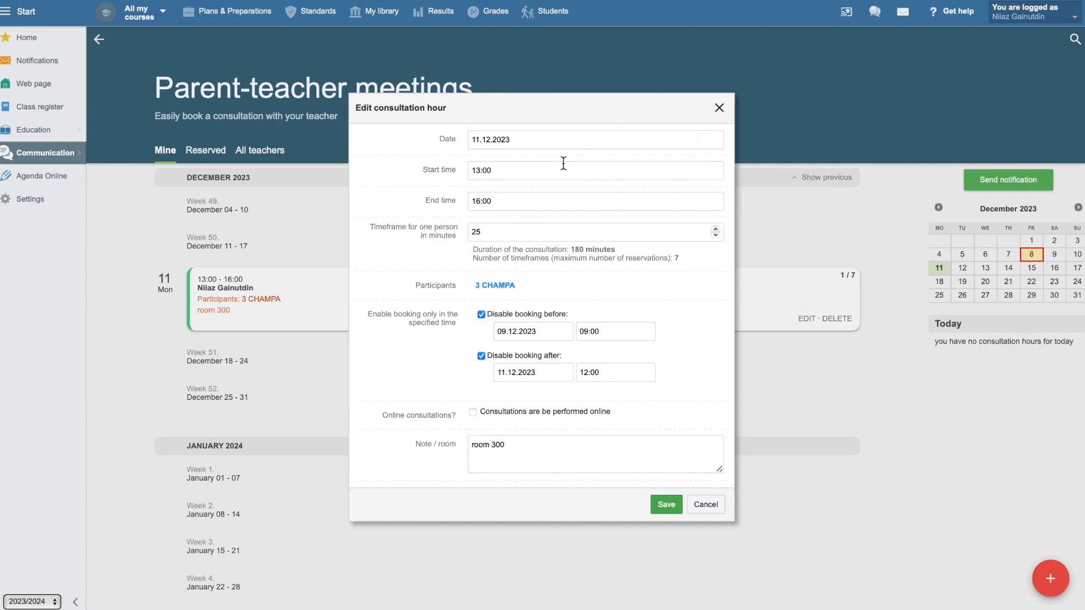
pyautogui.click(719, 109)
# Try to cancel the 13:50 - 14:15 reservation and to delete the 11 December consultation hour, dismissing both confirmations.
pyautogui.click(798, 292)
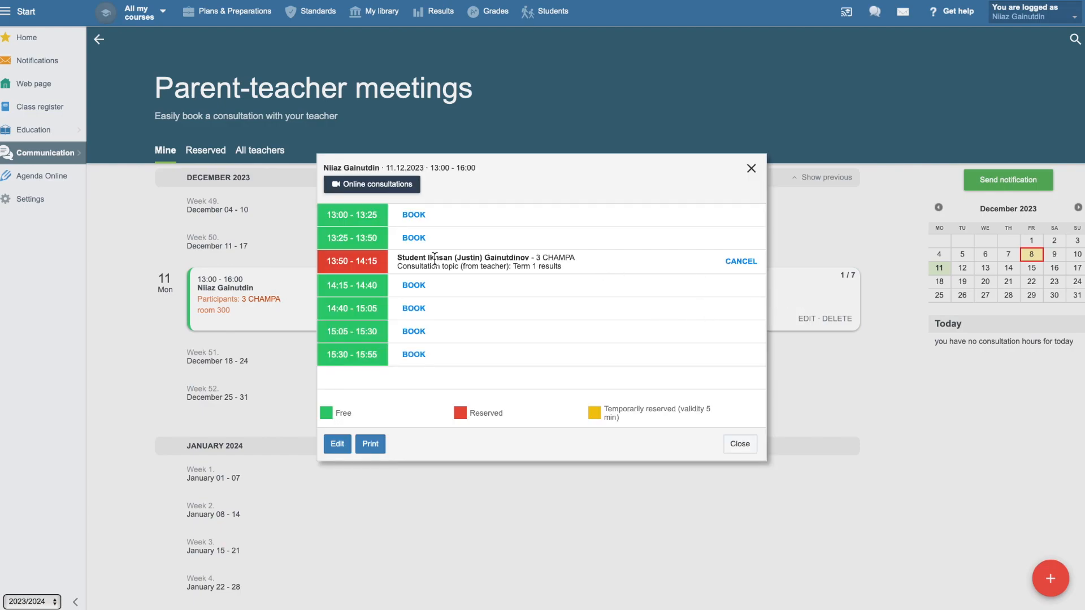
pyautogui.click(740, 264)
pyautogui.click(552, 329)
pyautogui.click(751, 169)
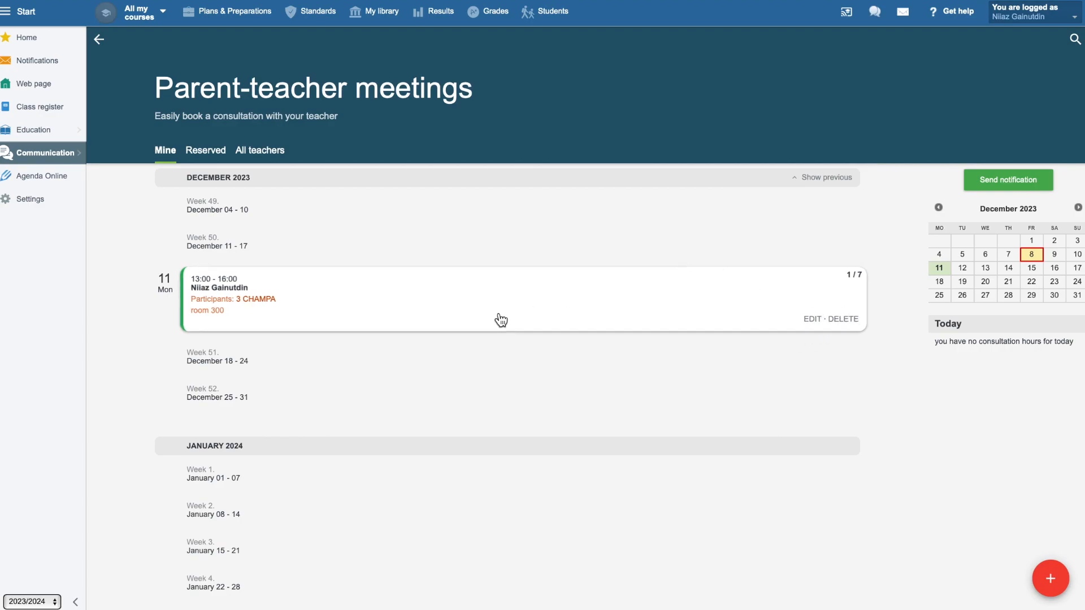
pyautogui.click(846, 321)
pyautogui.click(544, 328)
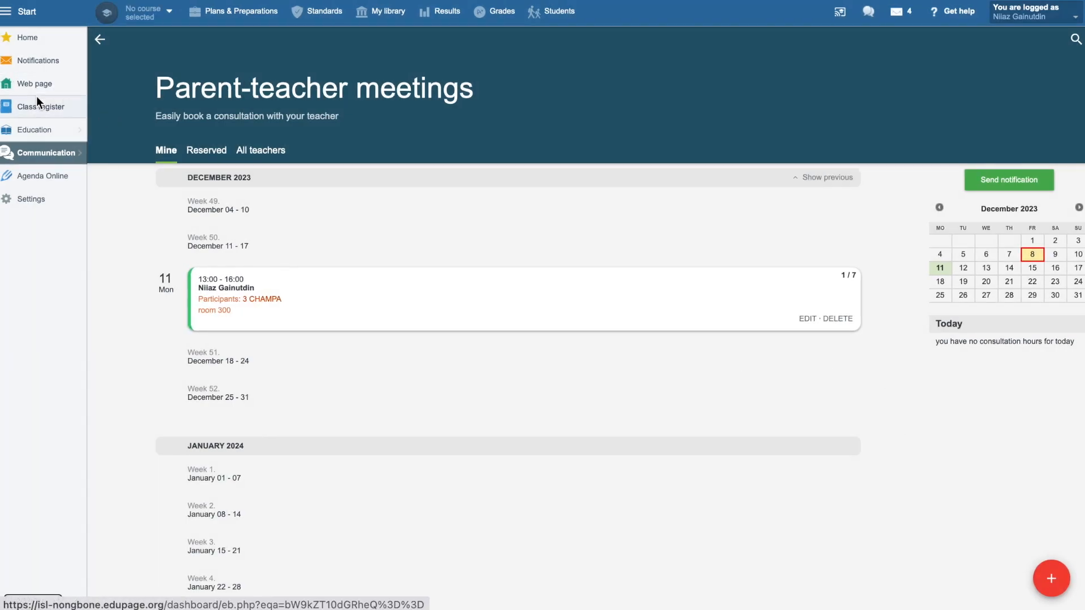
# View the consultation hour's reservation details for 11/12/2023 in the class register and close them.
pyautogui.click(34, 113)
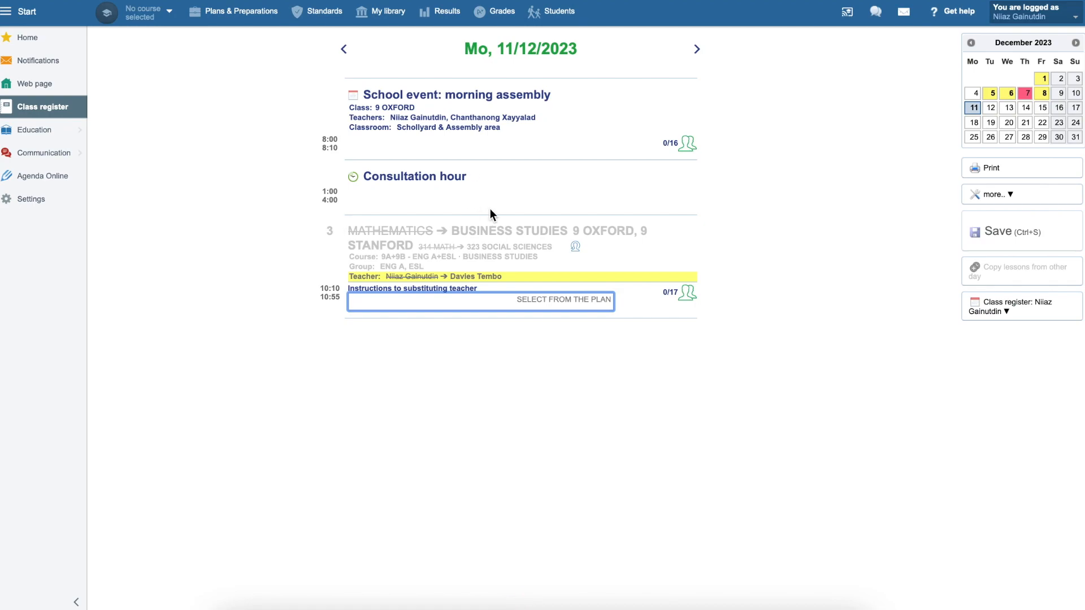
pyautogui.click(467, 180)
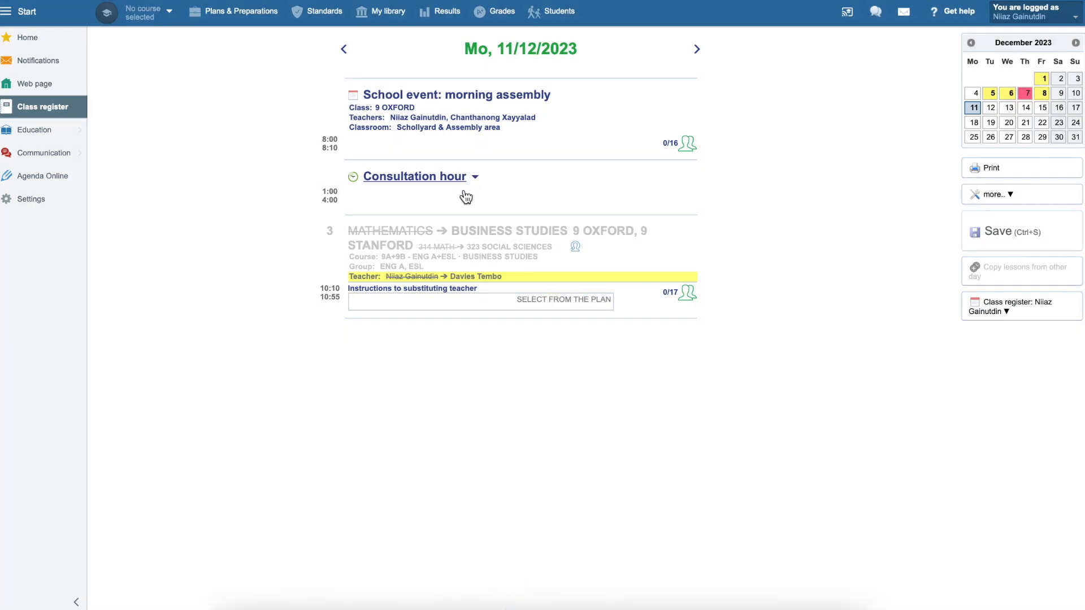
pyautogui.click(425, 178)
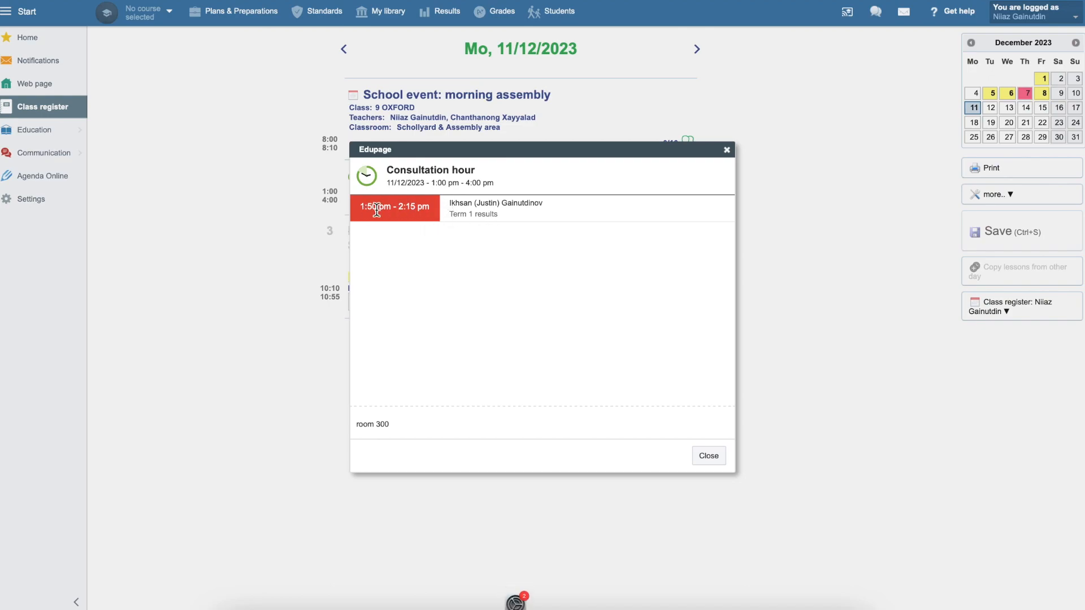
pyautogui.click(710, 457)
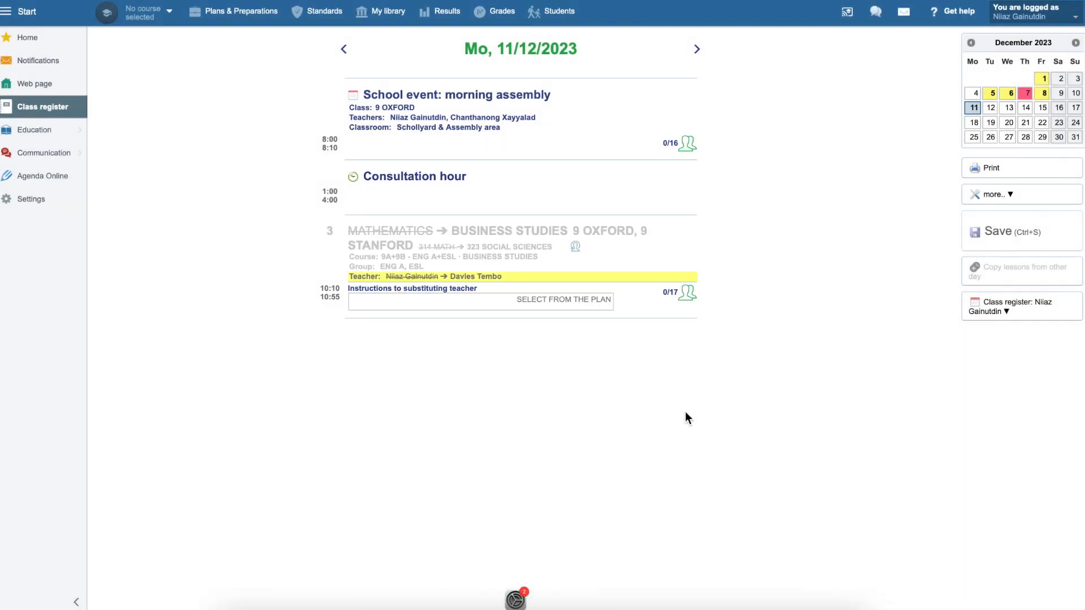